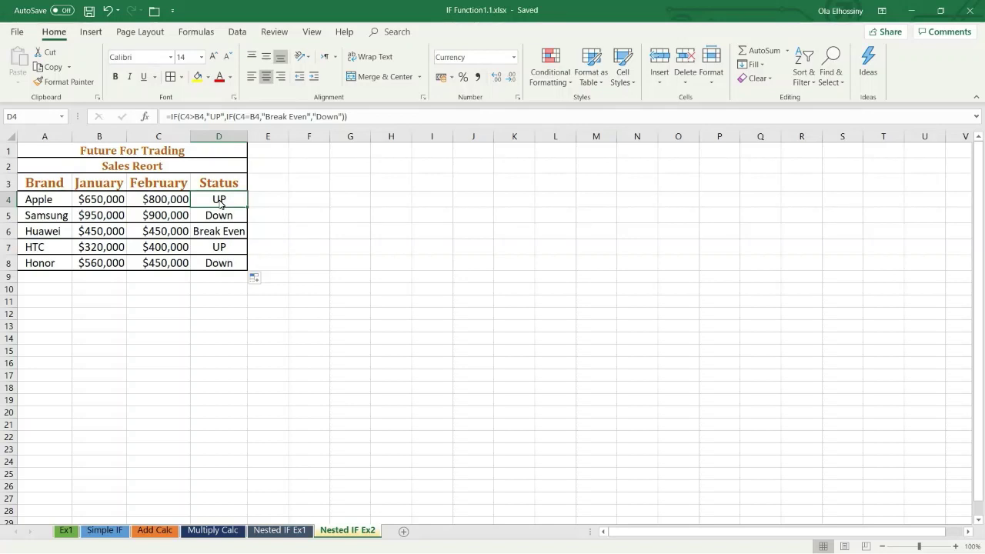
Clear the existing Status formulas from D4:D8 and select D4
{"action": "key", "text": "ctrl+shift+Down"}
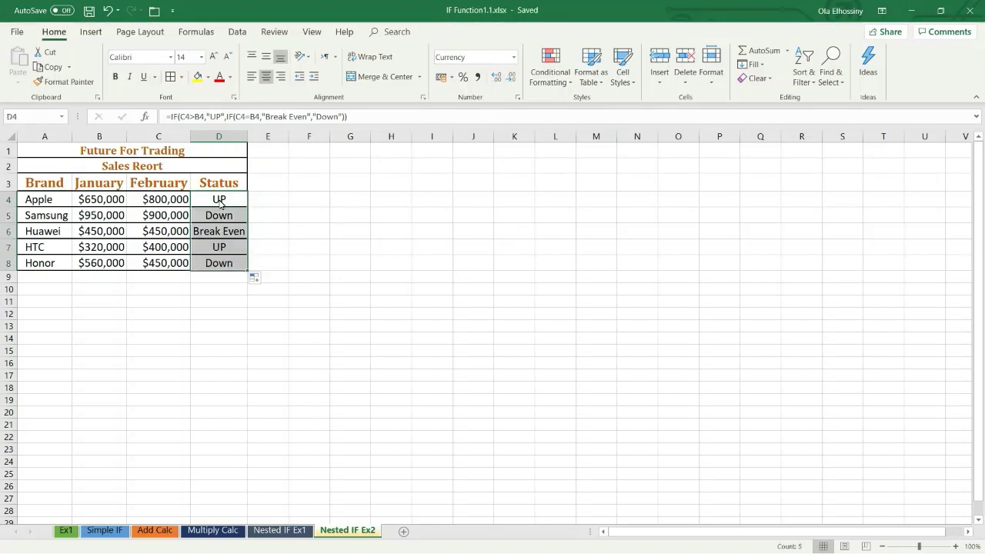
{"action": "key", "text": "Delete"}
{"action": "left_click", "coordinate": [220, 204]}
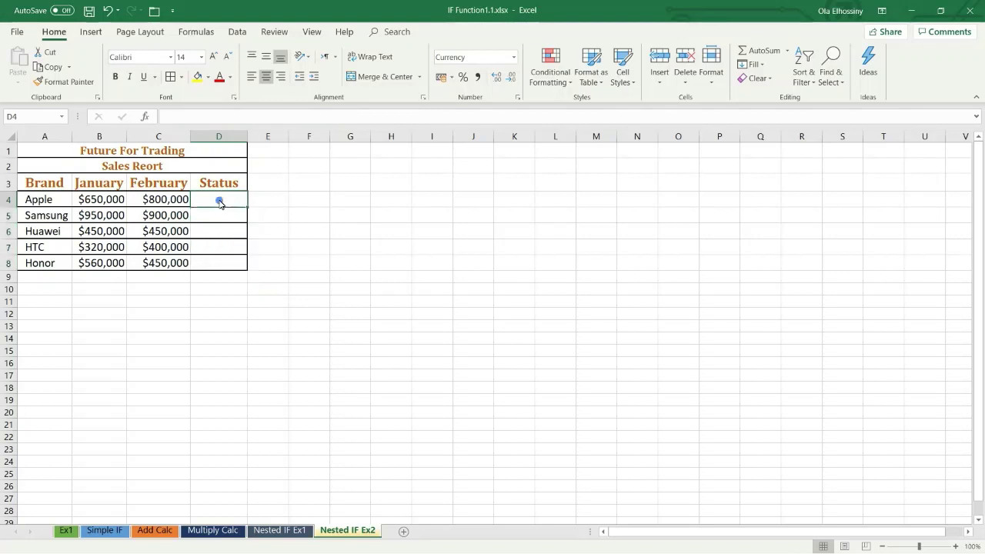
Start the Status formula in D4 with =IF(C4>B4,"UP", so that February sales above January return UP
{"action": "left_click", "coordinate": [180, 117]}
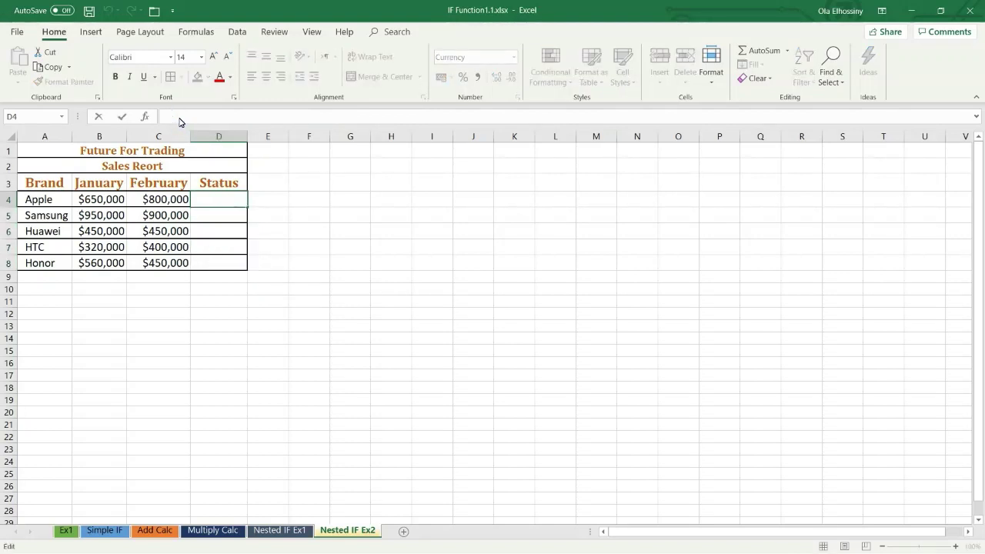
{"action": "type", "text": "=i"}
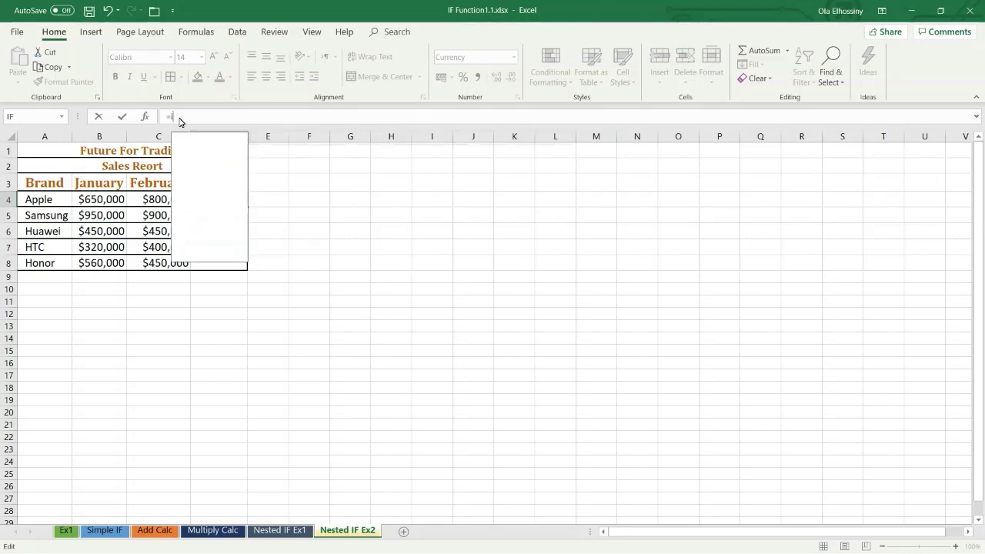
{"action": "type", "text": "f"}
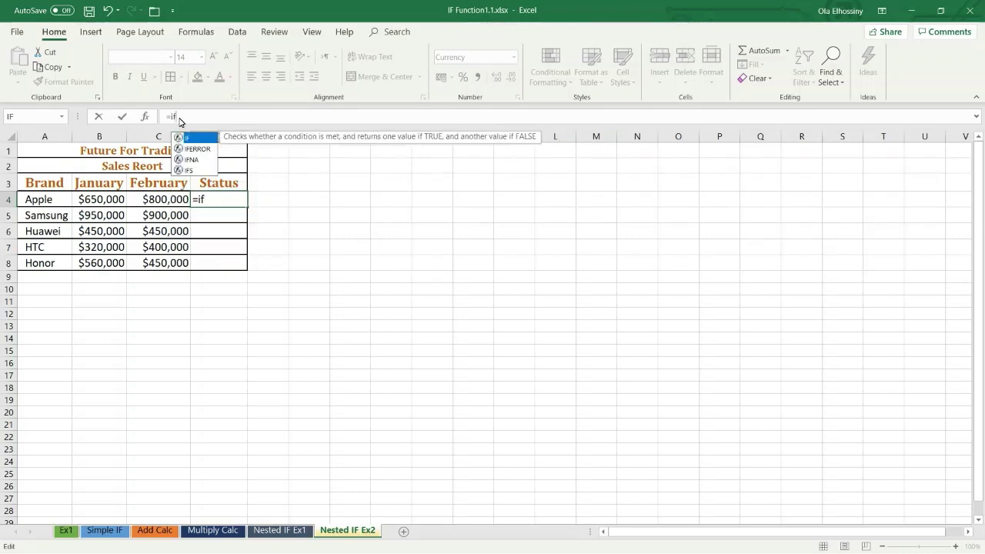
{"action": "type", "text": "("}
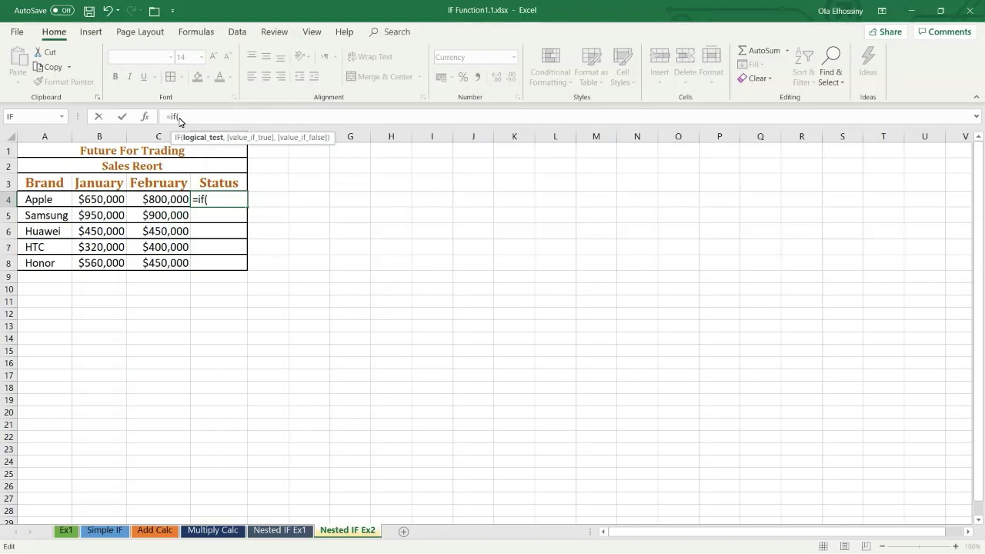
{"action": "left_click", "coordinate": [166, 203]}
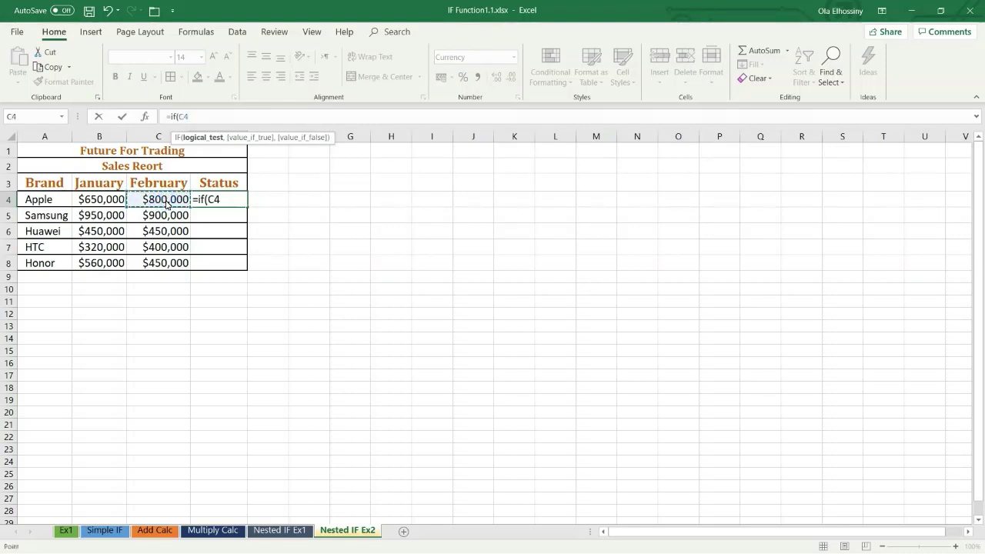
{"action": "type", "text": ">"}
{"action": "left_click", "coordinate": [111, 204]}
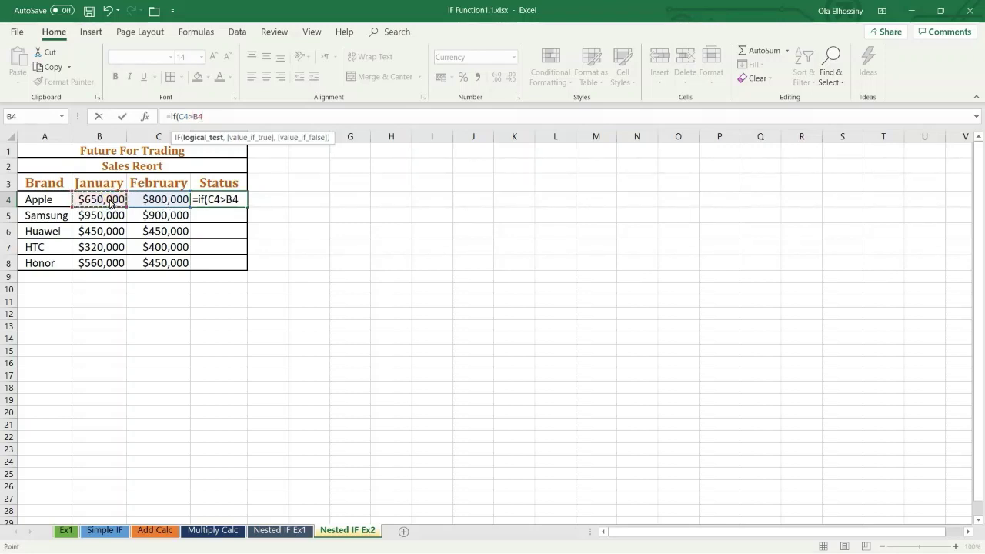
{"action": "type", "text": ","}
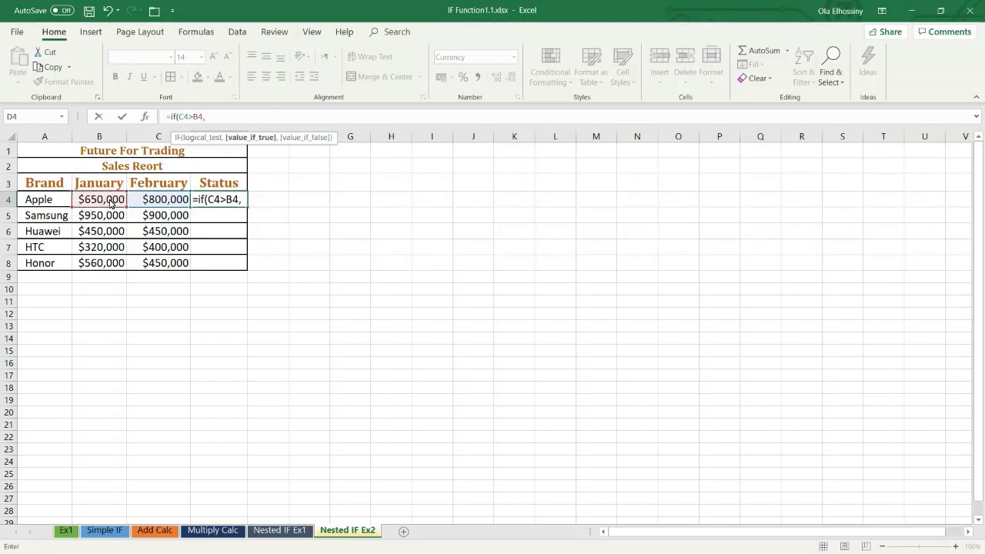
{"action": "type", "text": "\"UP\","}
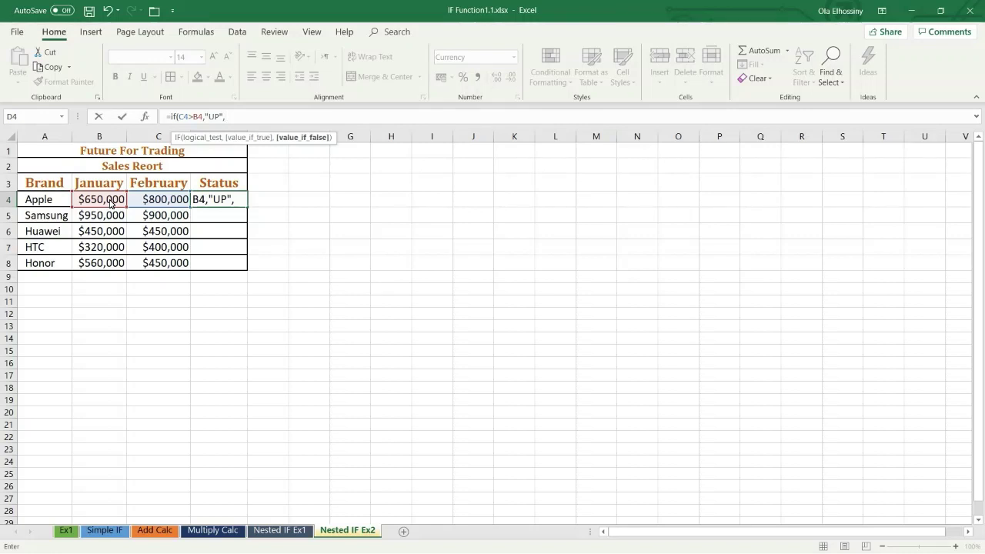
Complete the D4 formula with the nested IF(C4=B4,"Break Even","Down") as the value if false, and enter it
{"action": "type", "text": "if("}
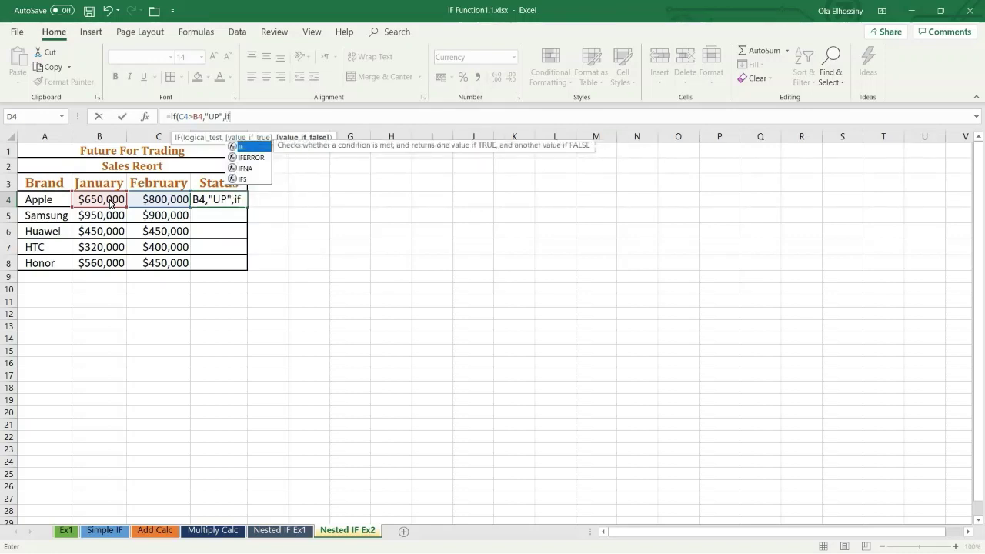
{"action": "type", "text": "("}
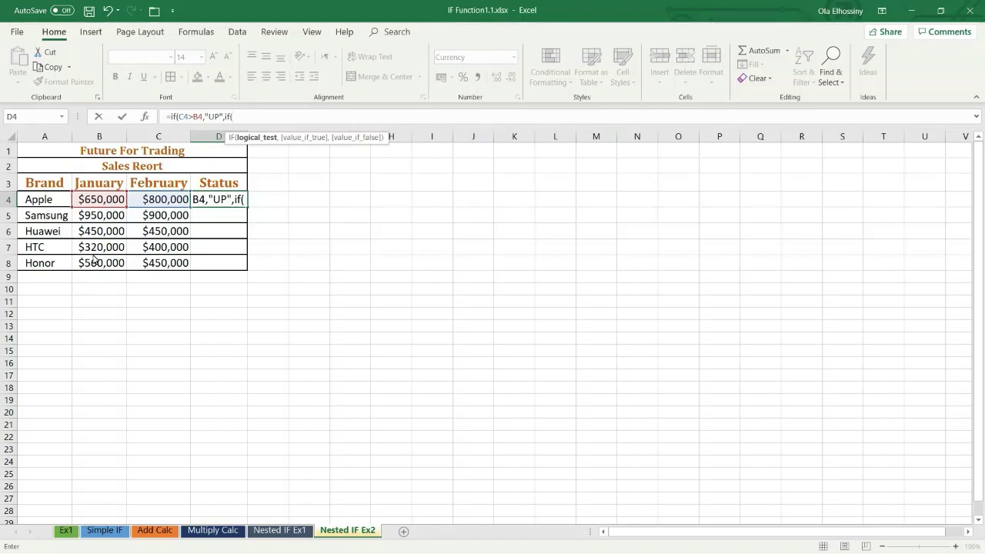
{"action": "left_click", "coordinate": [160, 204]}
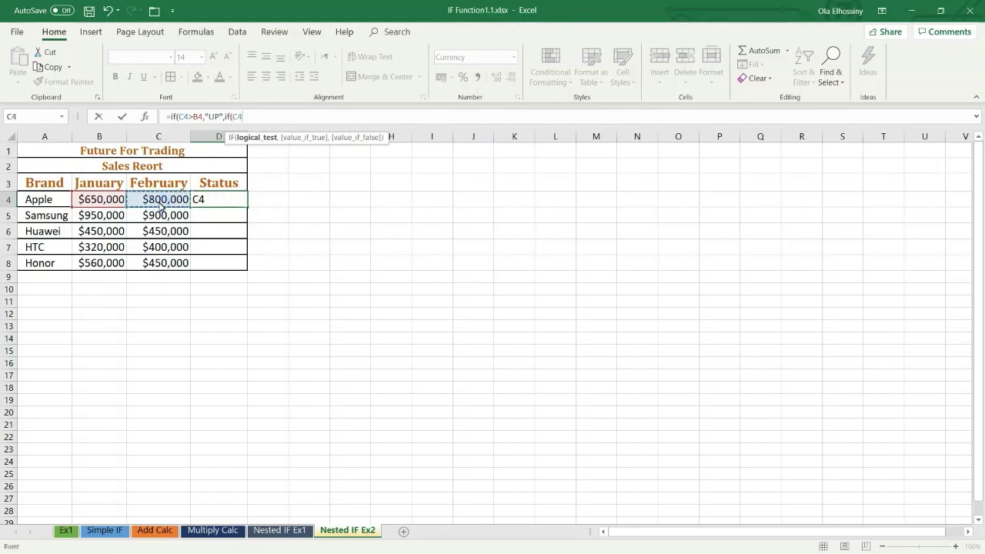
{"action": "type", "text": "="}
{"action": "left_click", "coordinate": [103, 200]}
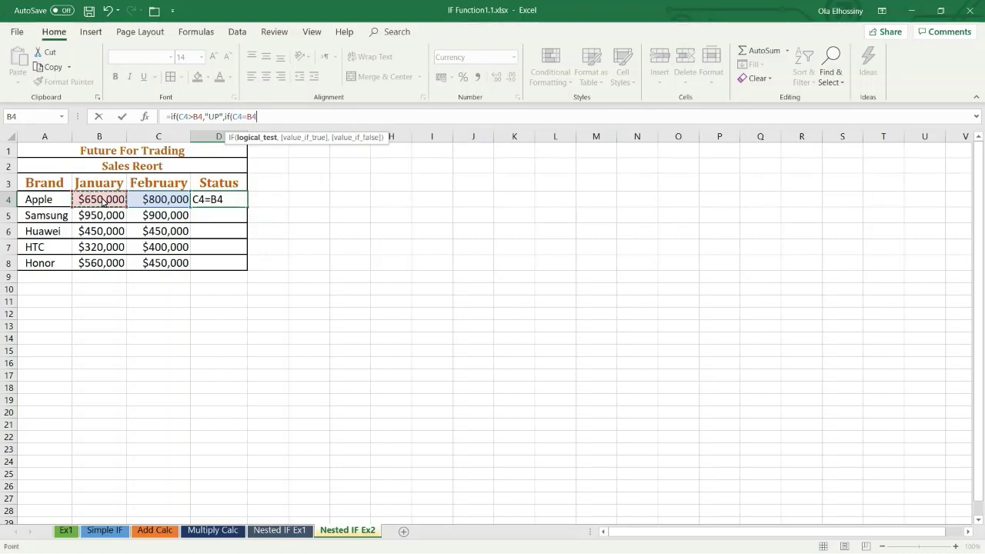
{"action": "type", "text": ","}
{"action": "type", "text": "\"Bre"}
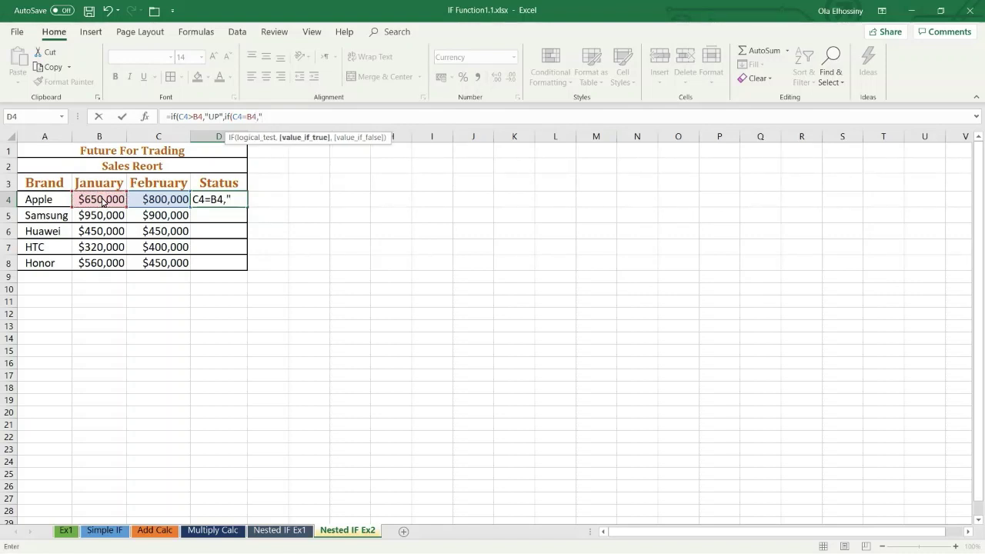
{"action": "type", "text": "ak Even\",\""}
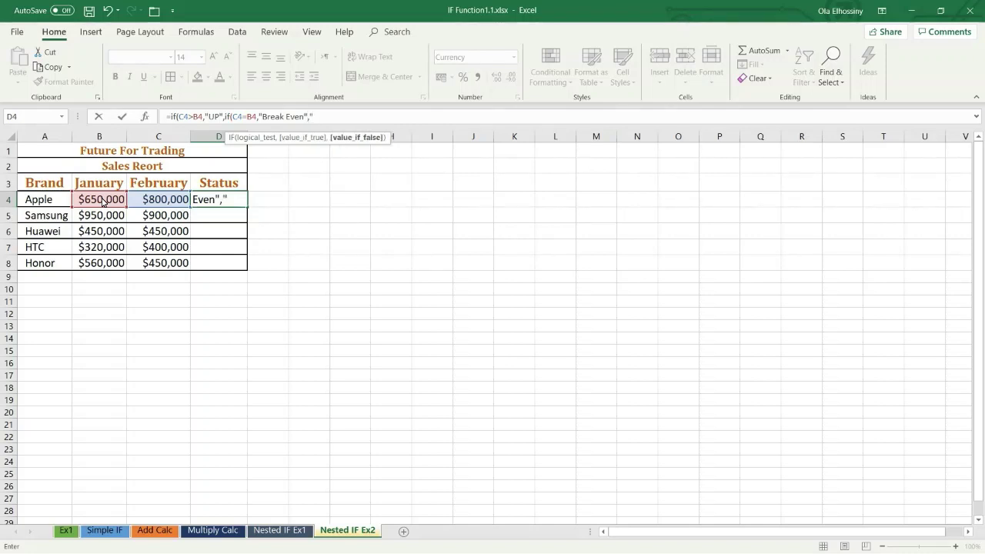
{"action": "type", "text": "Down\""}
{"action": "type", "text": "))"}
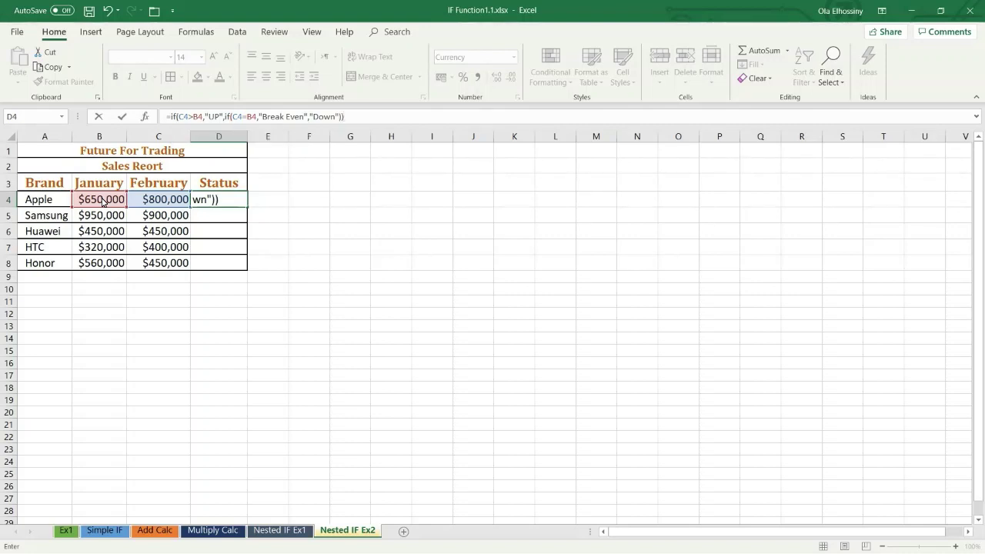
{"action": "key", "text": "Return"}
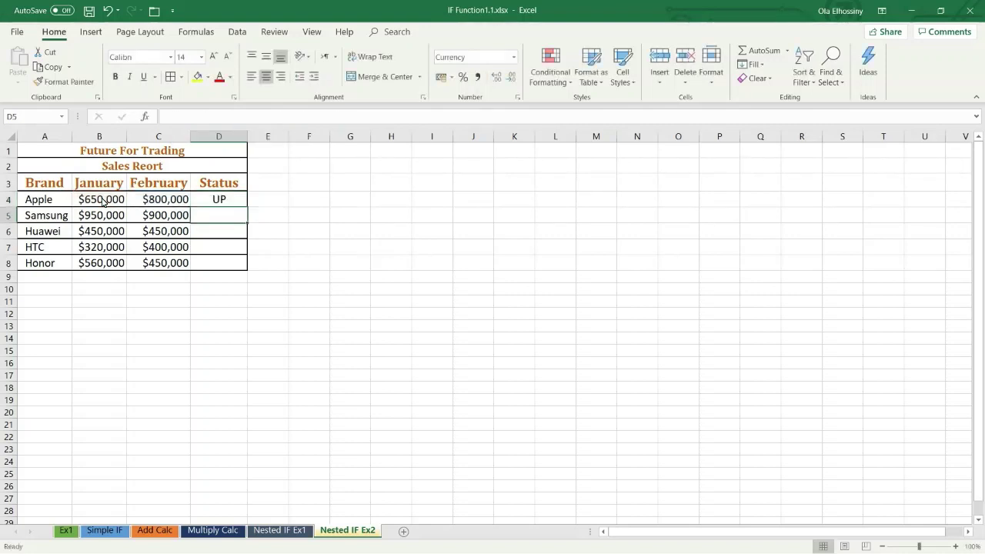
Fill the D4 formula down through D8 and check the Apple, Samsung and Huawei statuses against their February sales
{"action": "left_click", "coordinate": [218, 200]}
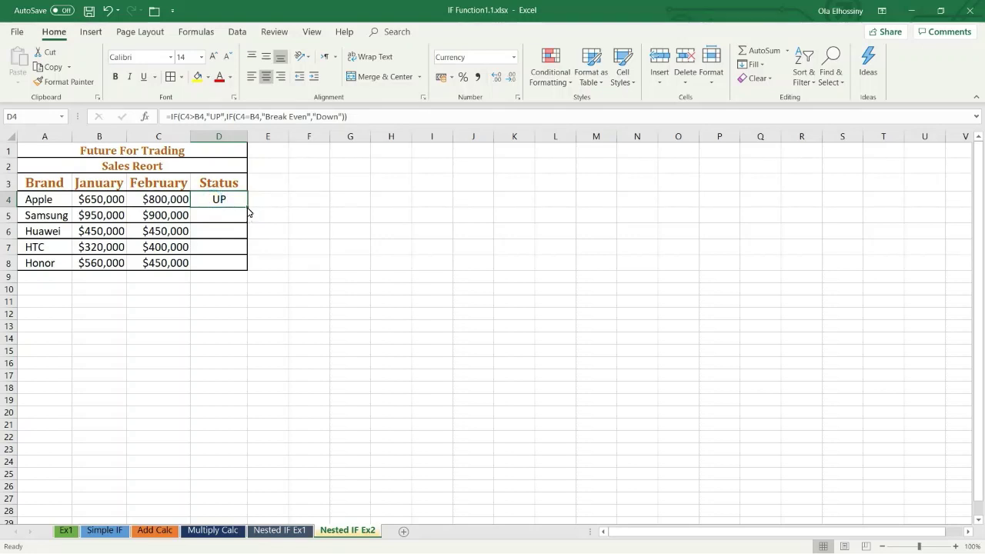
{"action": "double_click", "coordinate": [247, 208]}
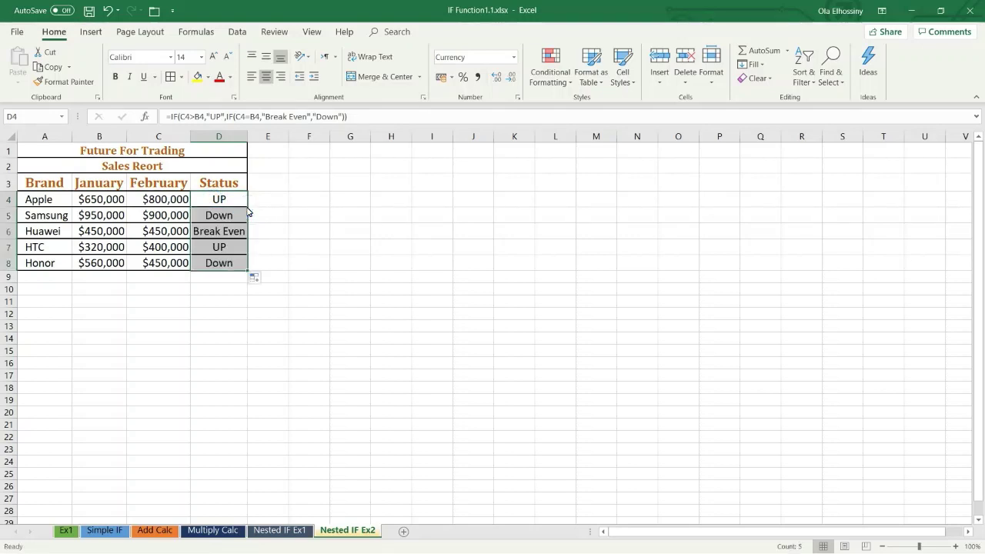
{"action": "left_click", "coordinate": [165, 204]}
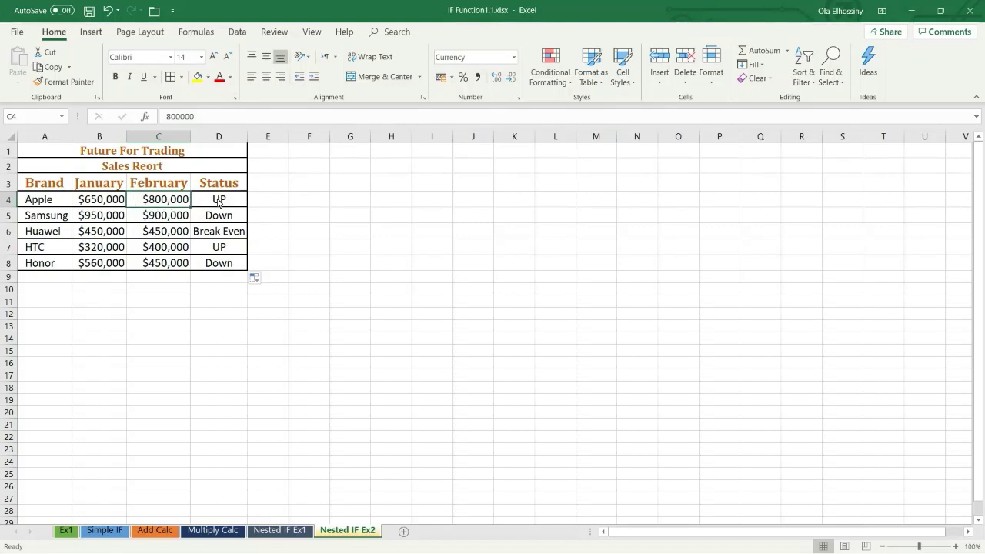
{"action": "mouse_move", "coordinate": [219, 201]}
{"action": "left_mouse_down"}
{"action": "mouse_move", "coordinate": [163, 202]}
{"action": "mouse_move", "coordinate": [166, 217]}
{"action": "left_mouse_up"}
{"action": "left_click", "coordinate": [171, 219]}
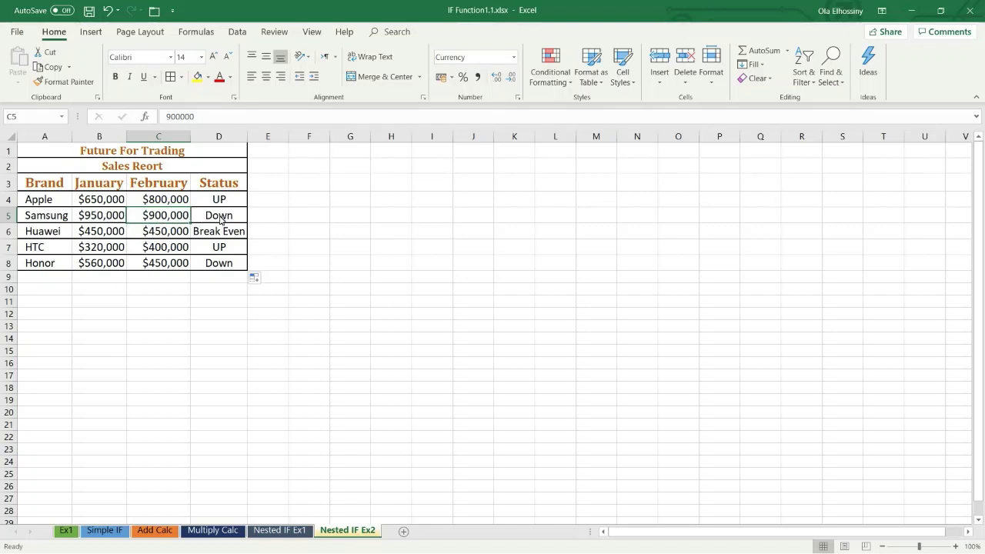
{"action": "left_click", "coordinate": [177, 232]}
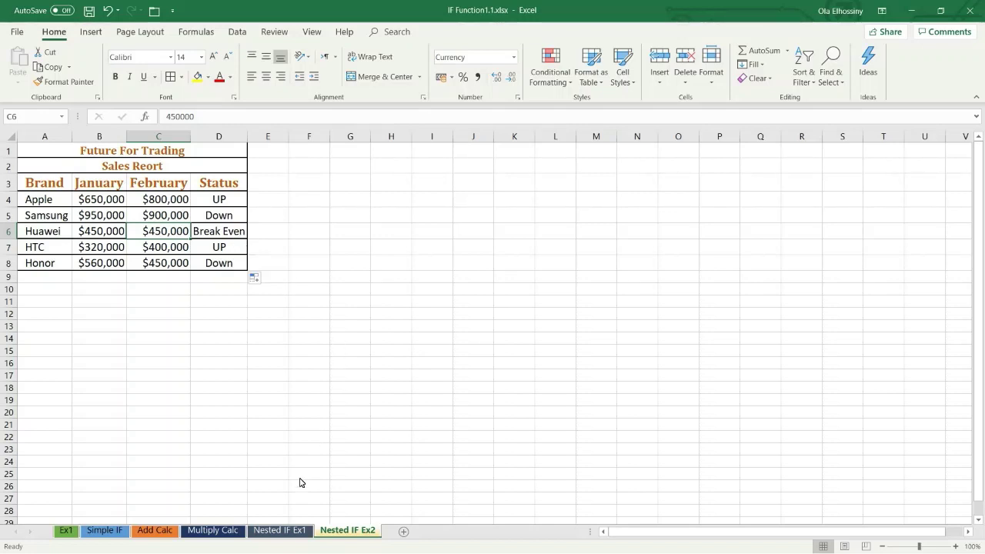
Switch to the Nested IF Ex1 sheet and clear the Commission formulas from C7:C12
{"action": "left_click", "coordinate": [271, 531]}
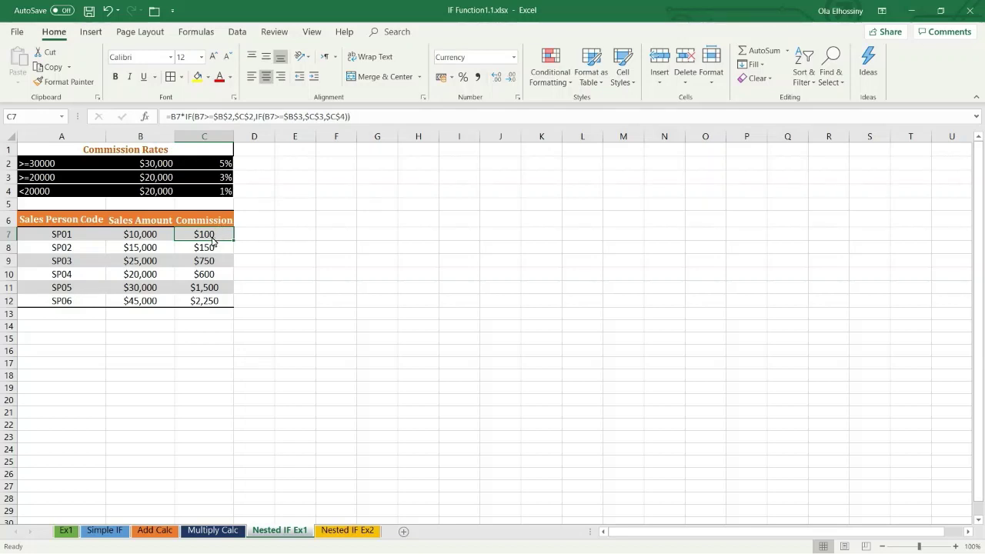
{"action": "key", "text": "ctrl+shift+Down"}
{"action": "key", "text": "Delete"}
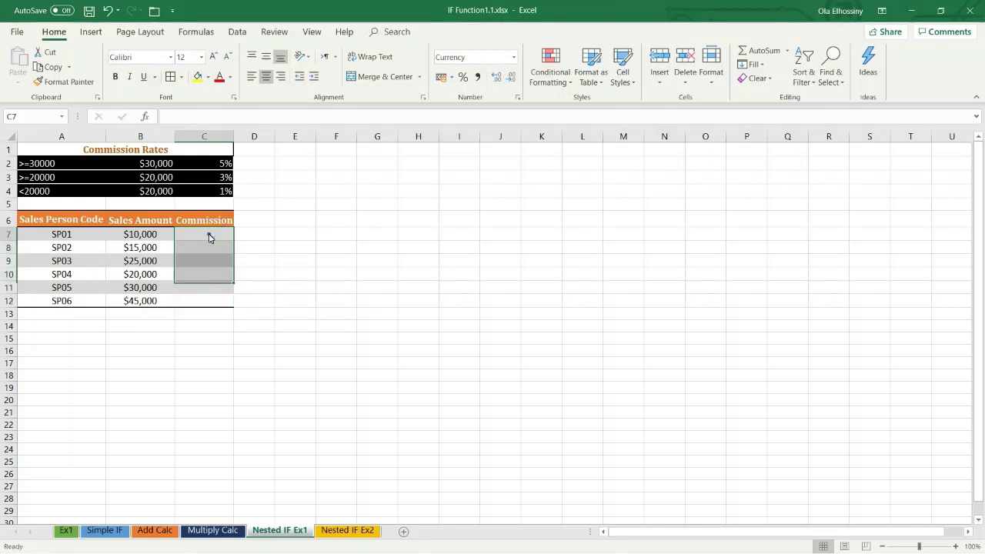
Start an IF formula in C7 with the logical test B7>=$B$2, using an absolute reference to the $30,000 threshold
{"action": "left_click", "coordinate": [209, 235]}
{"action": "type", "text": "="}
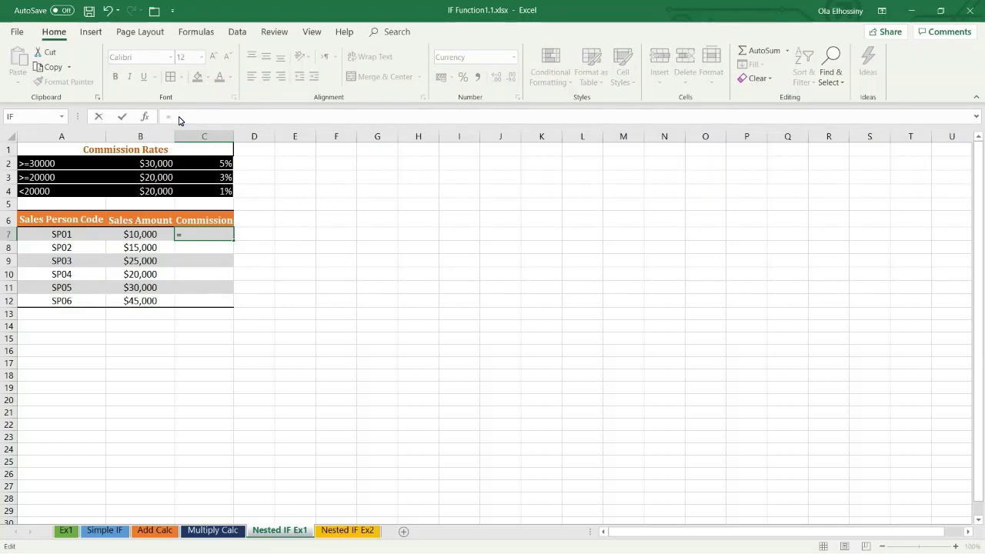
{"action": "type", "text": "if"}
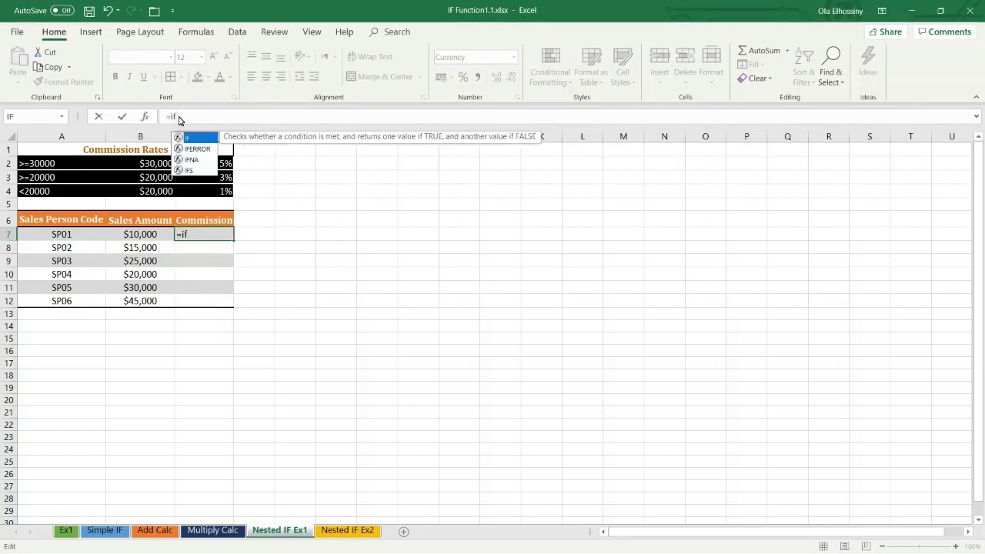
{"action": "type", "text": "("}
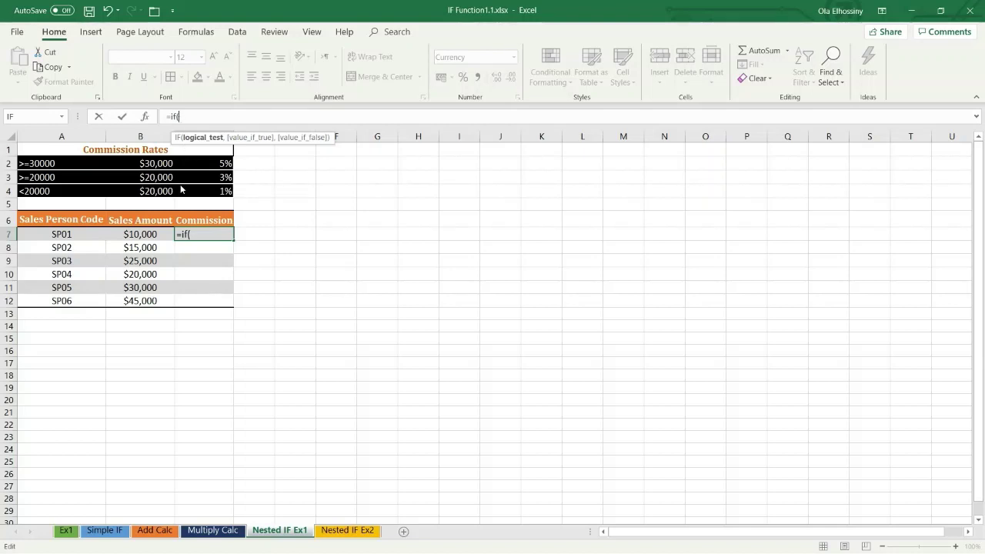
{"action": "left_click", "coordinate": [147, 239]}
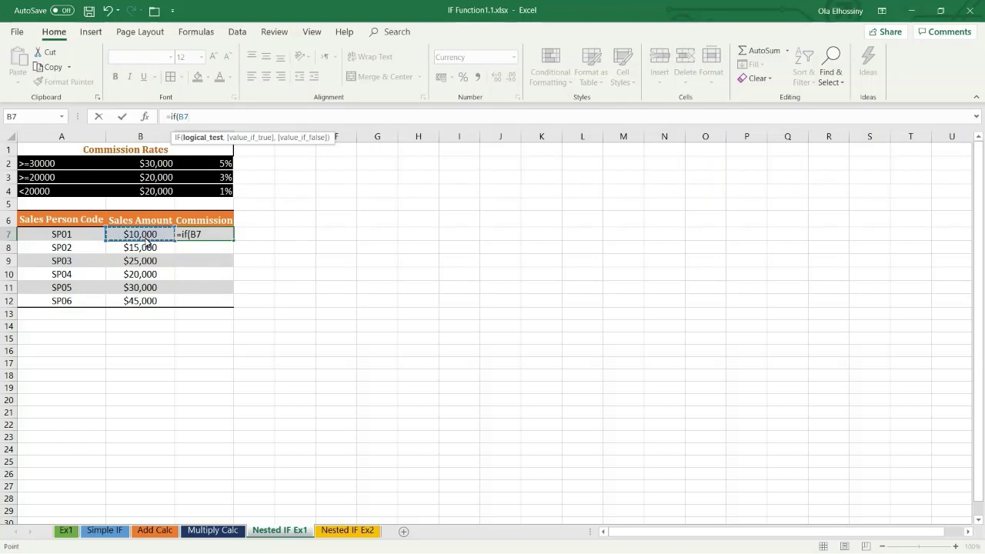
{"action": "type", "text": ">="}
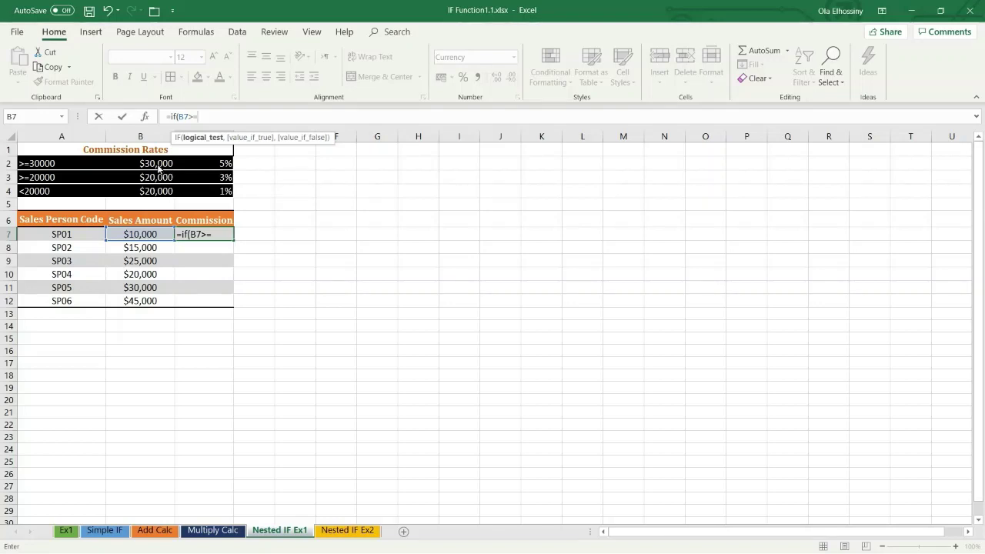
{"action": "left_click", "coordinate": [158, 169]}
{"action": "key", "text": "F4"}
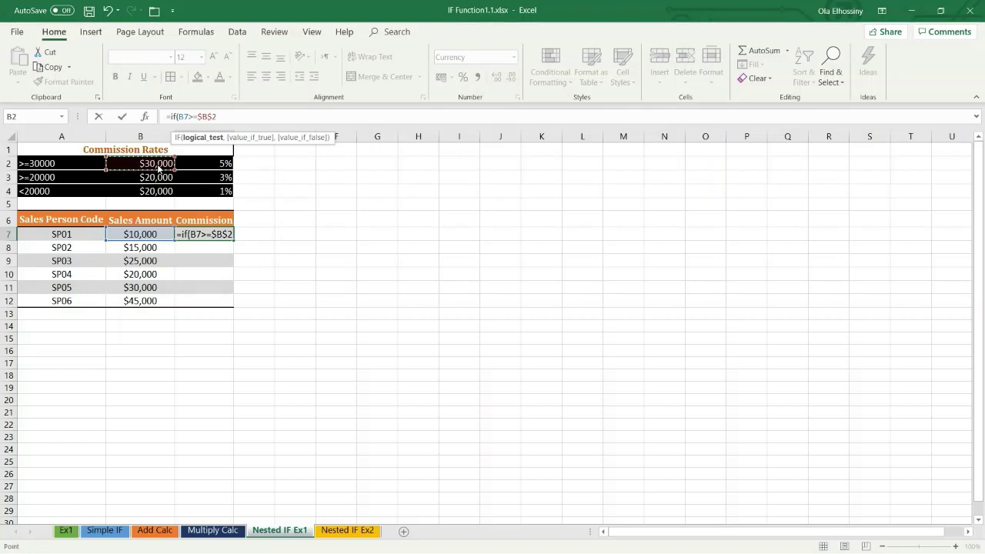
Add the 5% commission rate to the C7 formula as the value if true, using the absolute reference $C$2
{"action": "type", "text": ","}
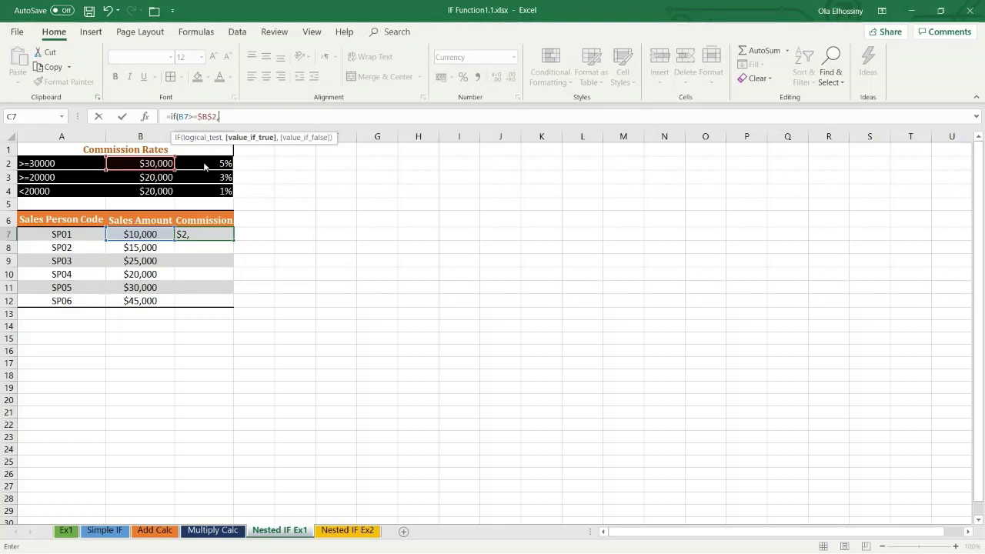
{"action": "left_click", "coordinate": [205, 165]}
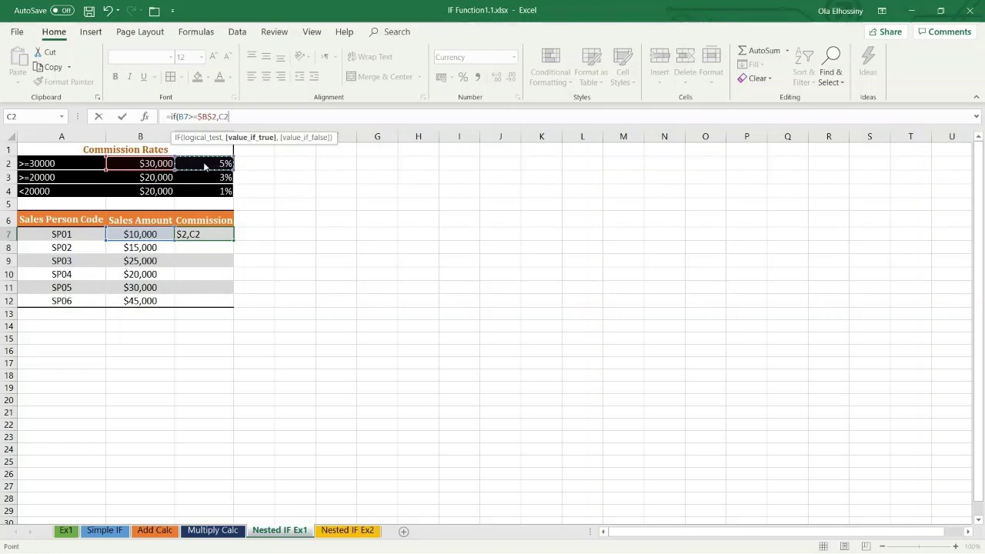
{"action": "key", "text": "F4"}
{"action": "type", "text": ","}
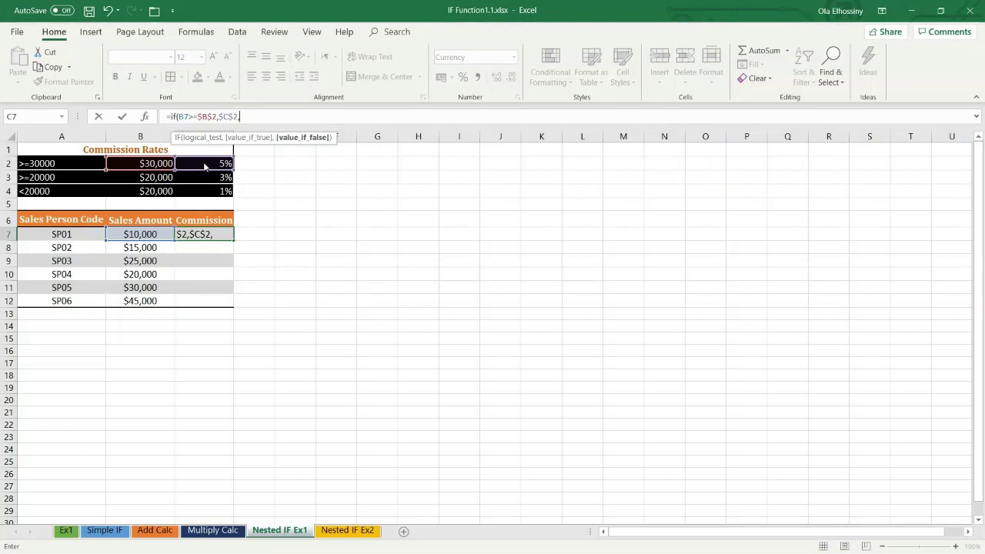
Nest a second IF as the value if false, with the logical test B7>=$B$3
{"action": "type", "text": "if"}
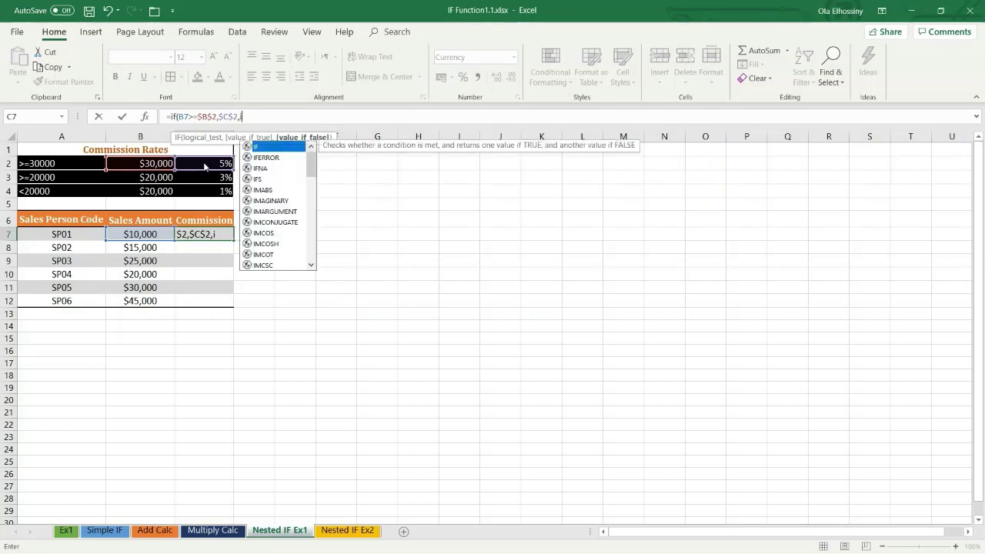
{"action": "type", "text": "("}
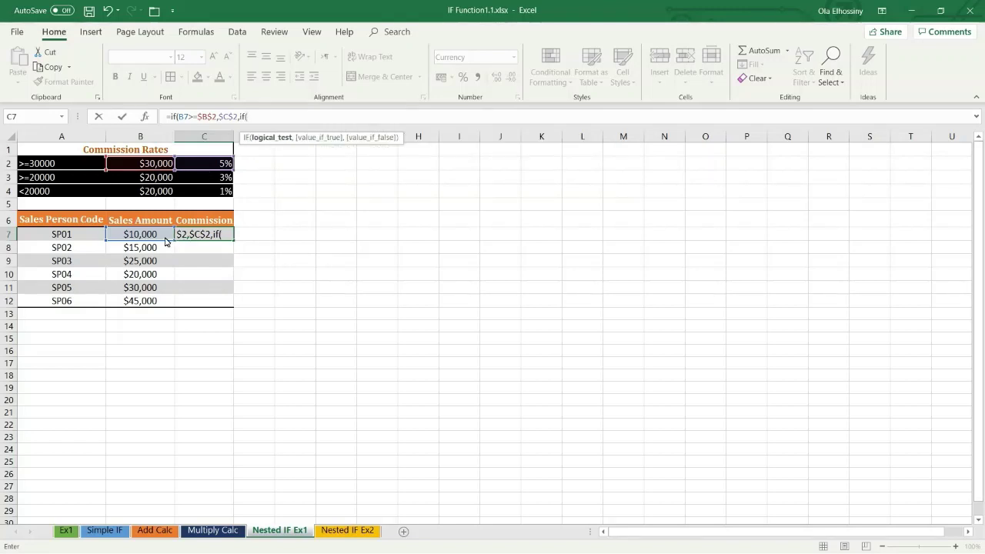
{"action": "left_click", "coordinate": [142, 237]}
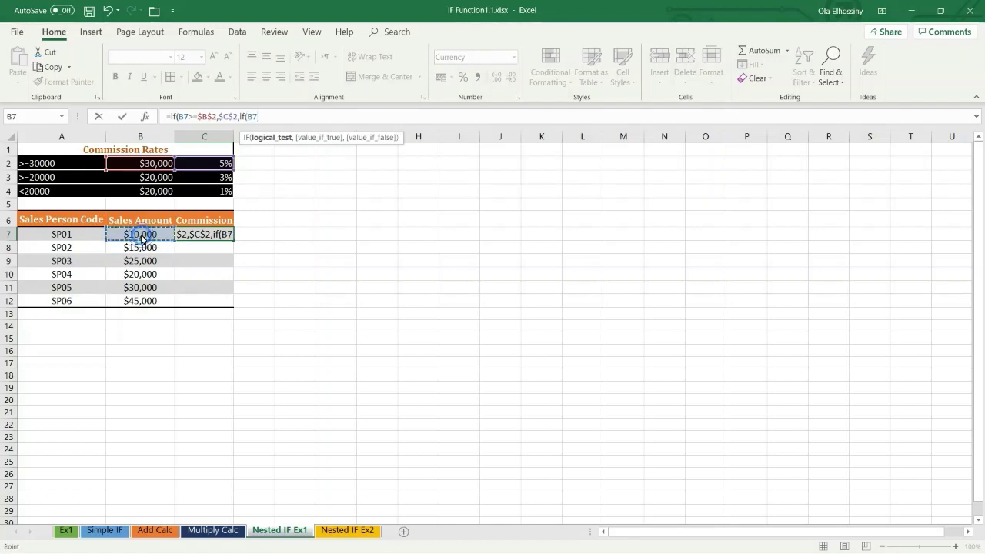
{"action": "type", "text": ">="}
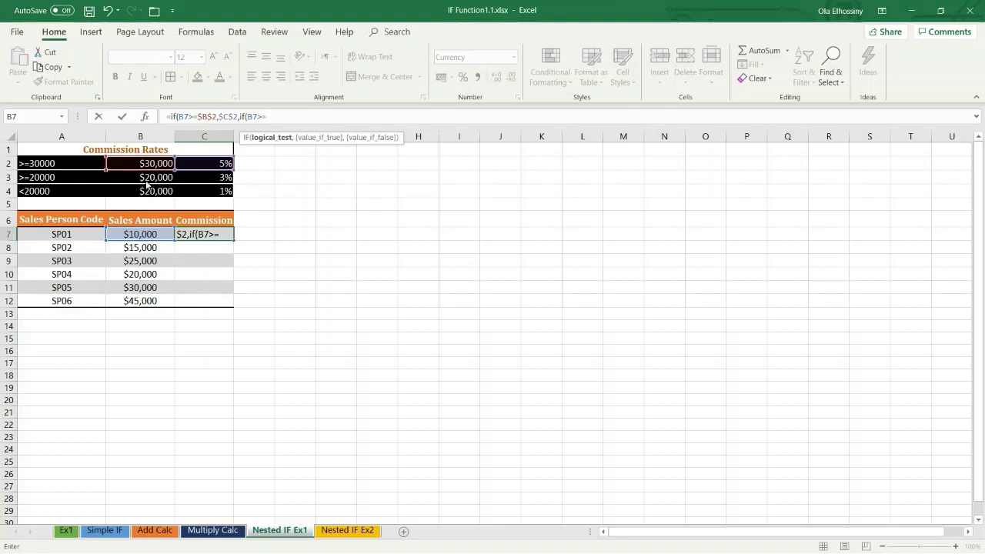
{"action": "left_click", "coordinate": [147, 185]}
{"action": "key", "text": "F4"}
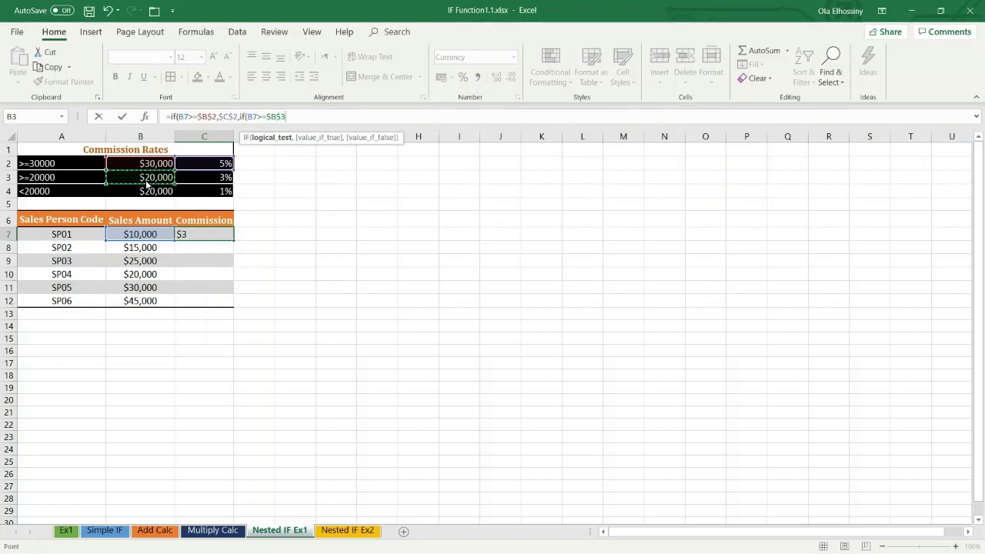
Complete the nested IF with $C$3 as the value if true and $C$4 as the value if false, and close both functions
{"action": "type", "text": ","}
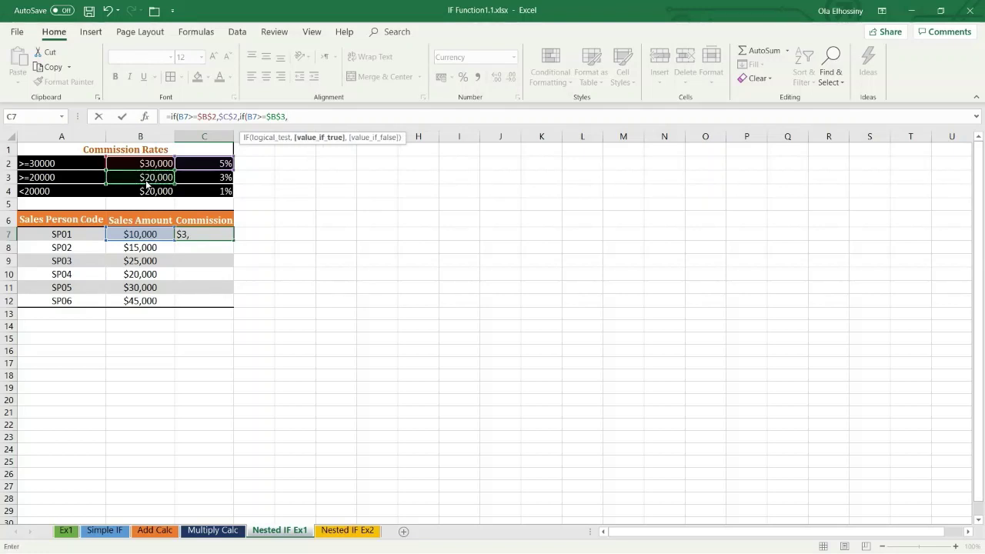
{"action": "left_click", "coordinate": [194, 180]}
{"action": "key", "text": "F4"}
{"action": "type", "text": ","}
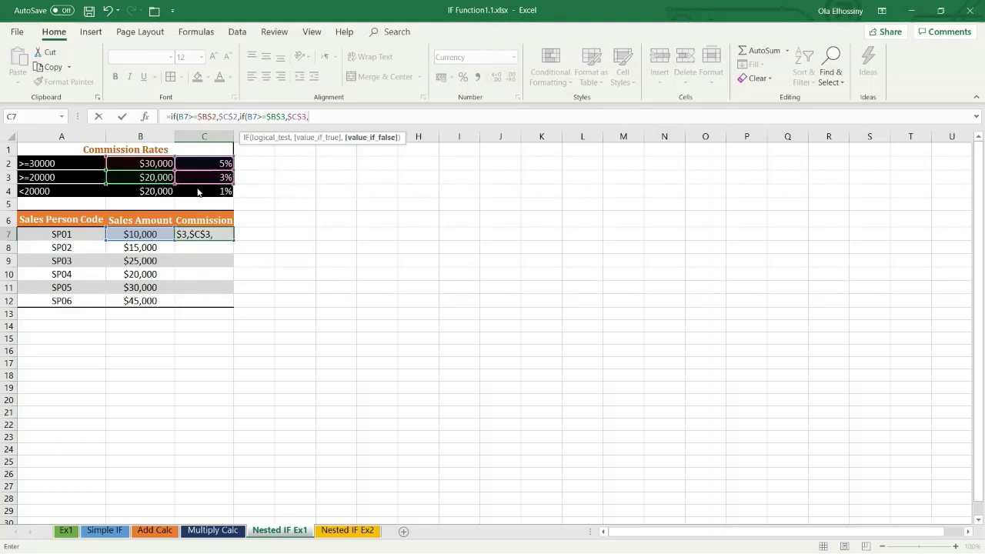
{"action": "left_click", "coordinate": [198, 195]}
{"action": "key", "text": "F4"}
{"action": "type", "text": "))"}
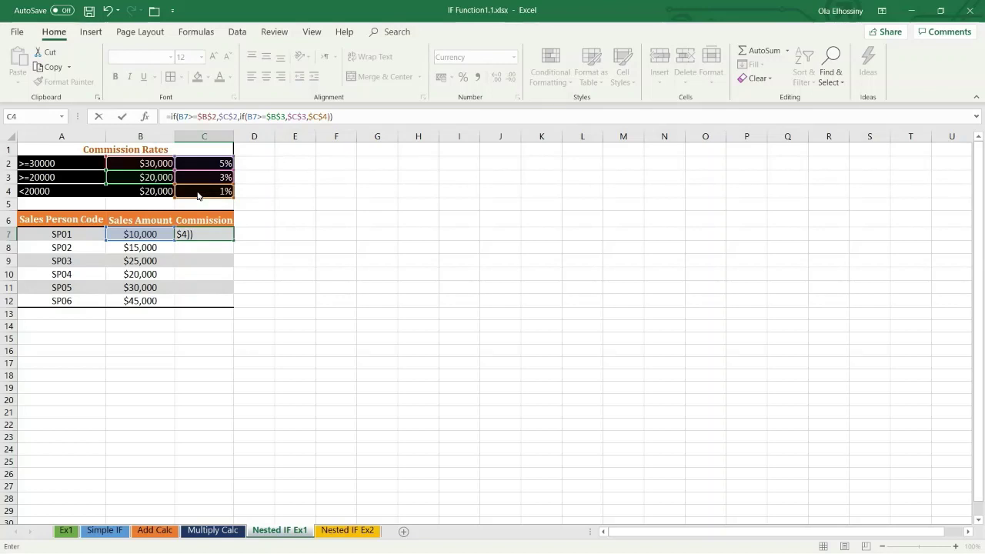
Insert B7* before the outer IF in the C7 formula to multiply the rate by the sales amount, and enter it
{"action": "left_click", "coordinate": [171, 119]}
{"action": "left_click", "coordinate": [171, 117]}
{"action": "type", "text": "B"}
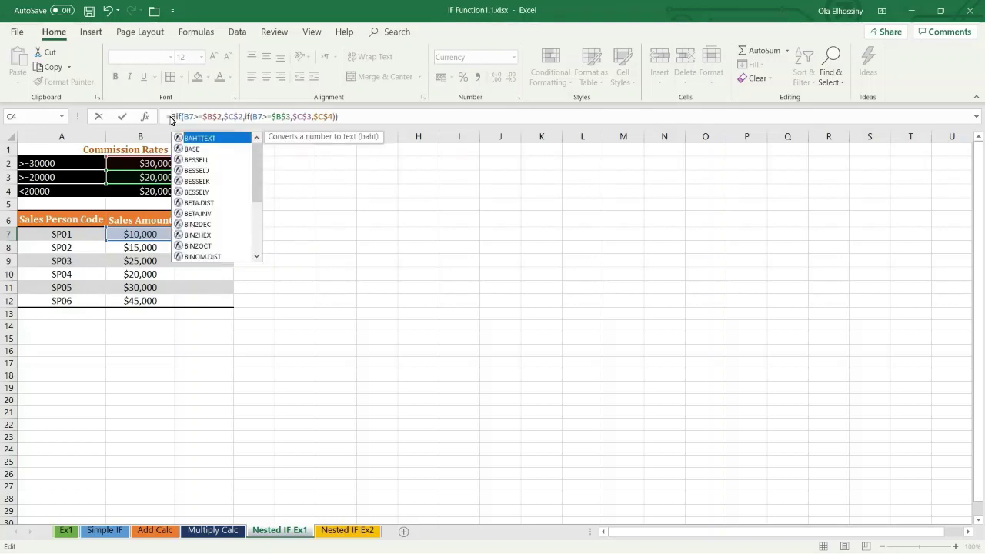
{"action": "type", "text": "7*"}
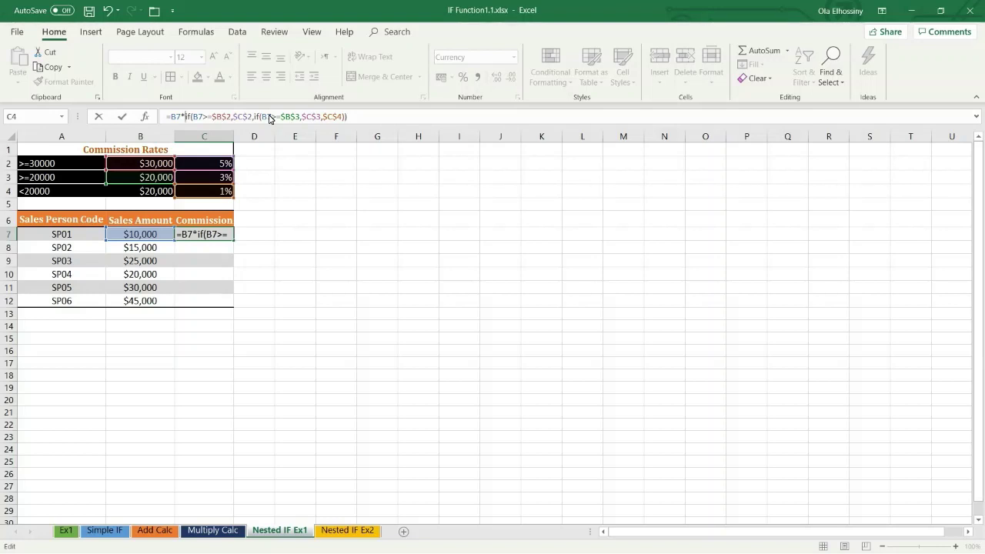
{"action": "key", "text": "Return"}
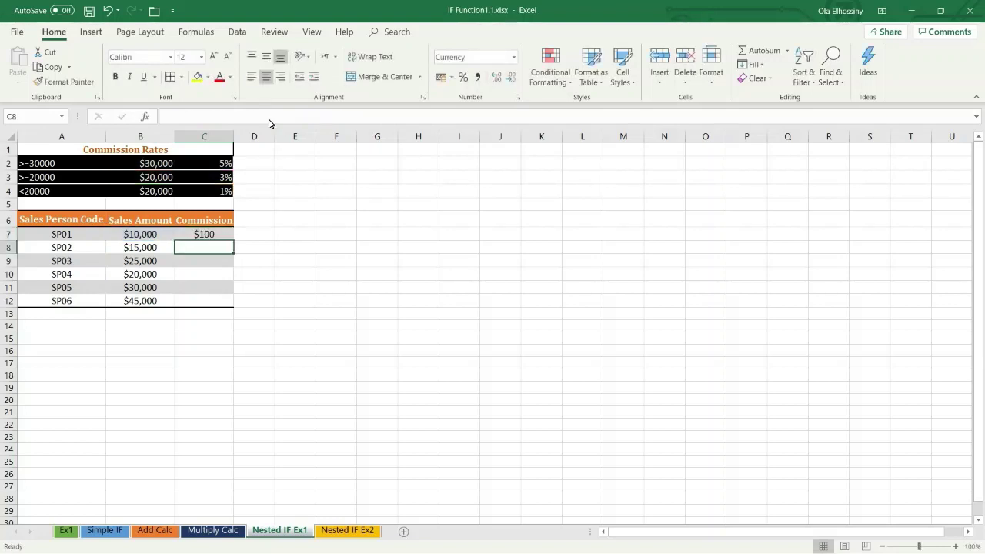
Fill the C7 commission formula down through C12 and deselect the range
{"action": "left_click", "coordinate": [218, 237]}
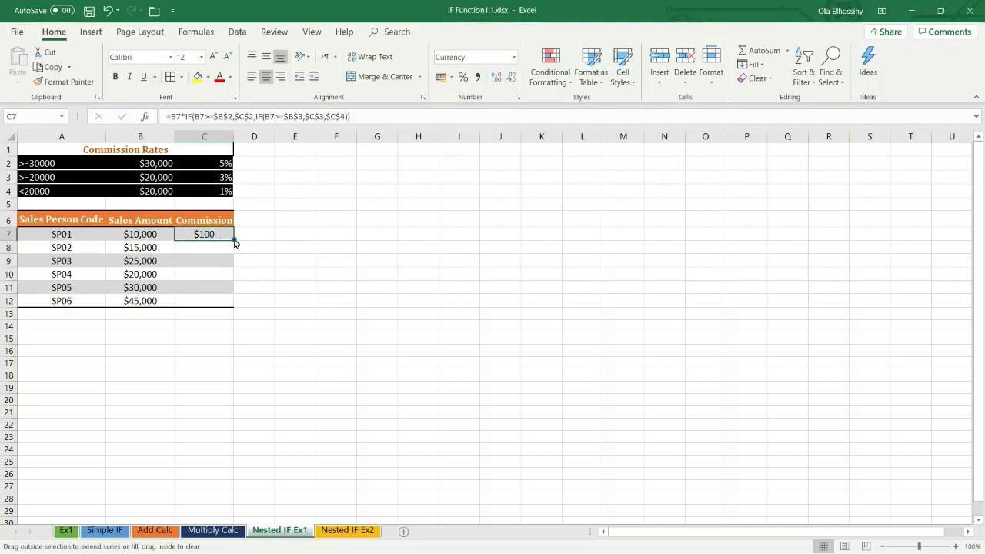
{"action": "double_click", "coordinate": [235, 243]}
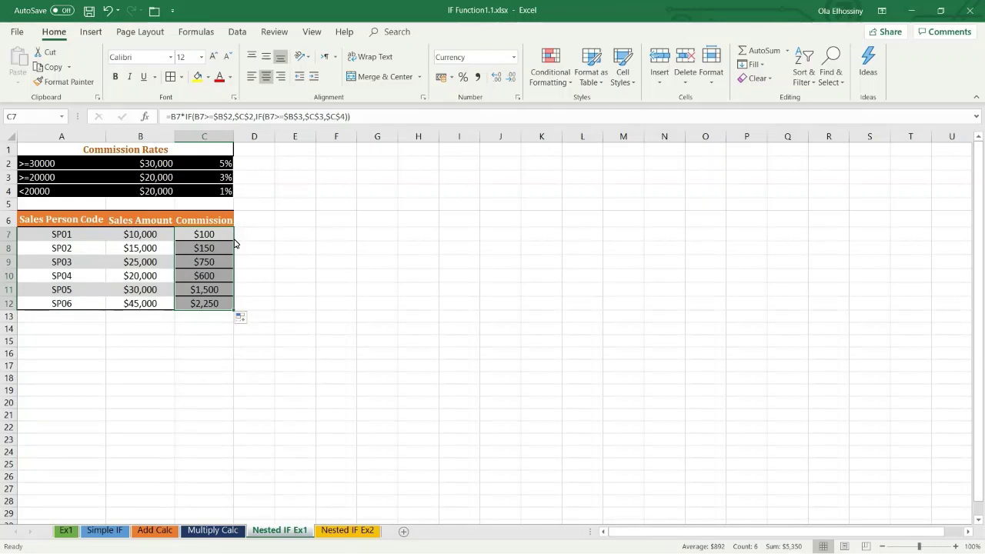
{"action": "left_click", "coordinate": [328, 247]}
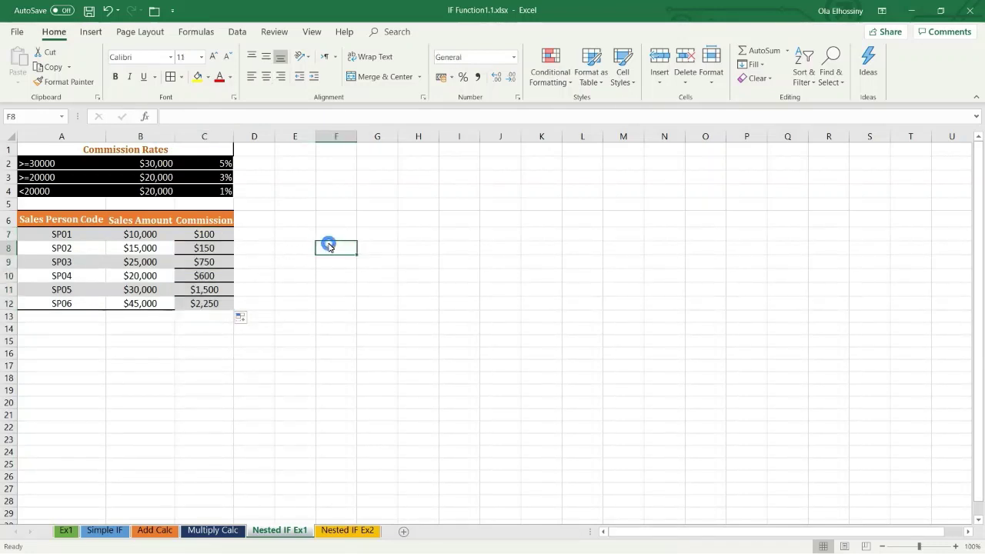